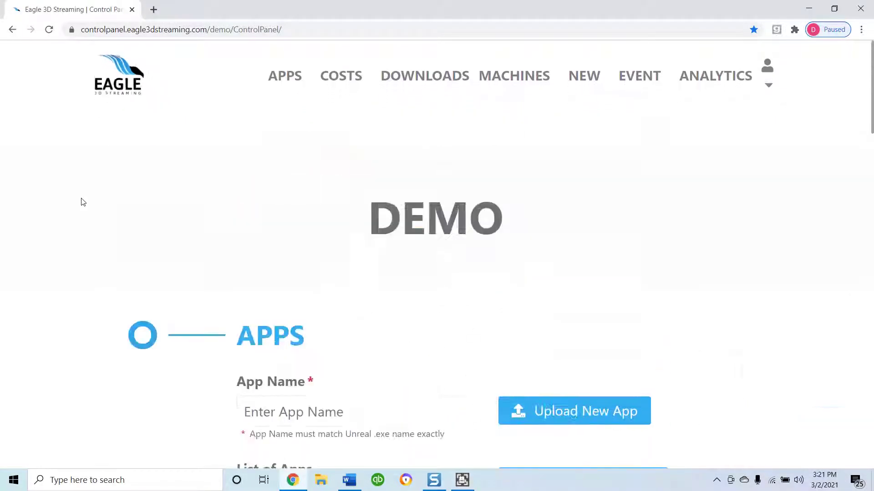
# Select ConferenceRoom426Epic from List of Apps, enable showbrowserMouse, and scroll down to the link rows.
pyautogui.scroll(-3, 83, 202)
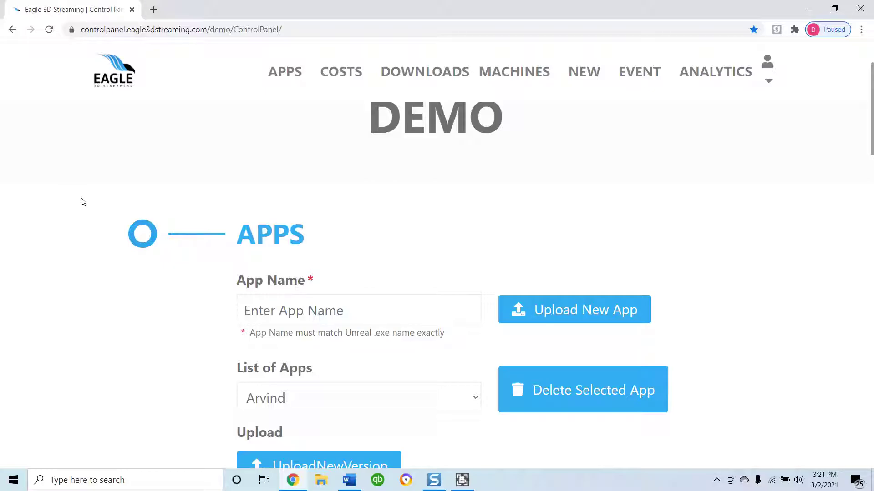
pyautogui.scroll(-3, 83, 202)
pyautogui.click(329, 276)
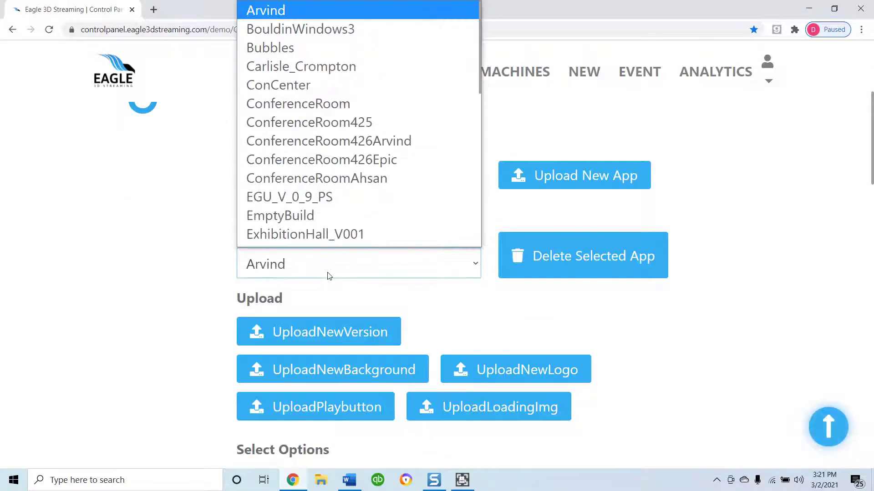
pyautogui.scroll(-1, 349, 162)
pyautogui.click(350, 144)
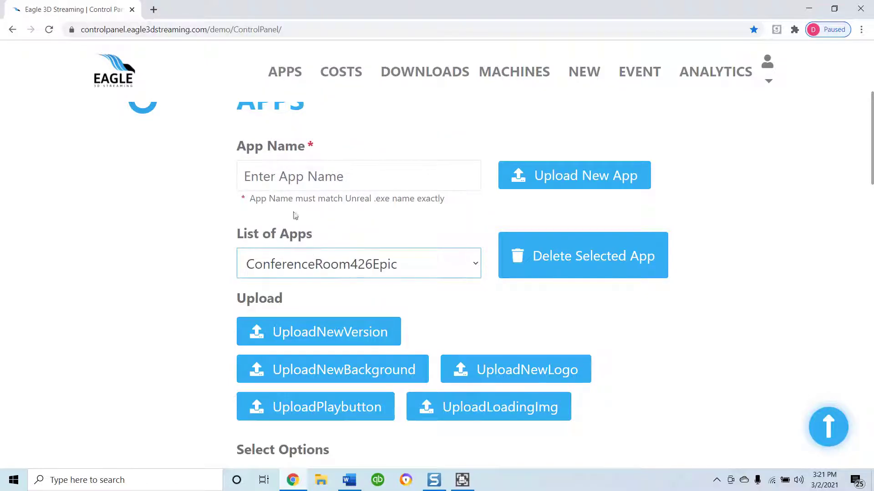
pyautogui.scroll(-5, 334, 329)
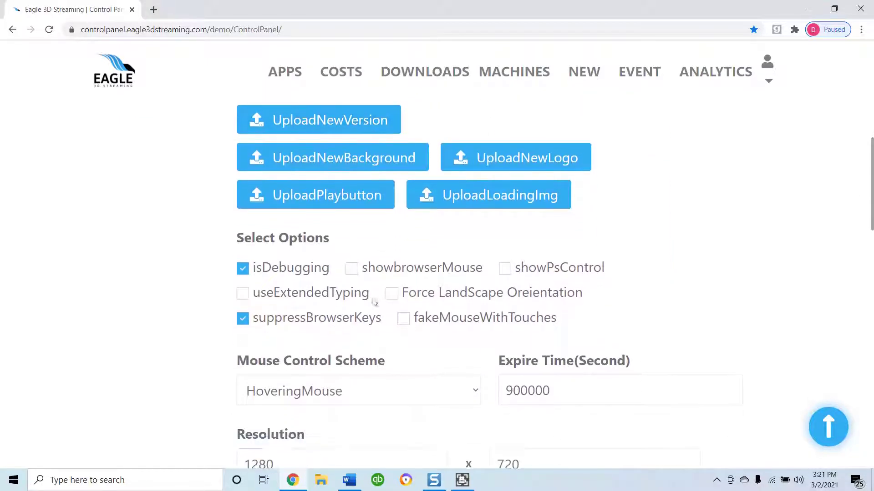
pyautogui.click(400, 273)
pyautogui.scroll(-3, 400, 274)
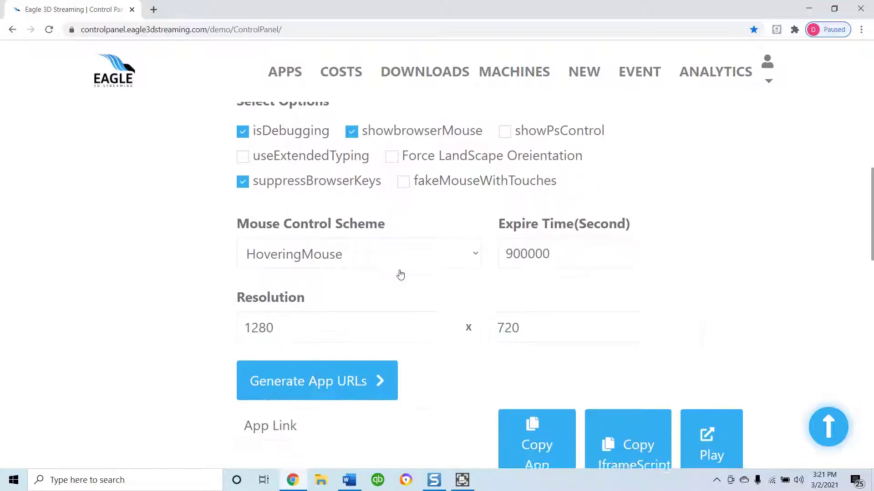
pyautogui.scroll(-6, 400, 273)
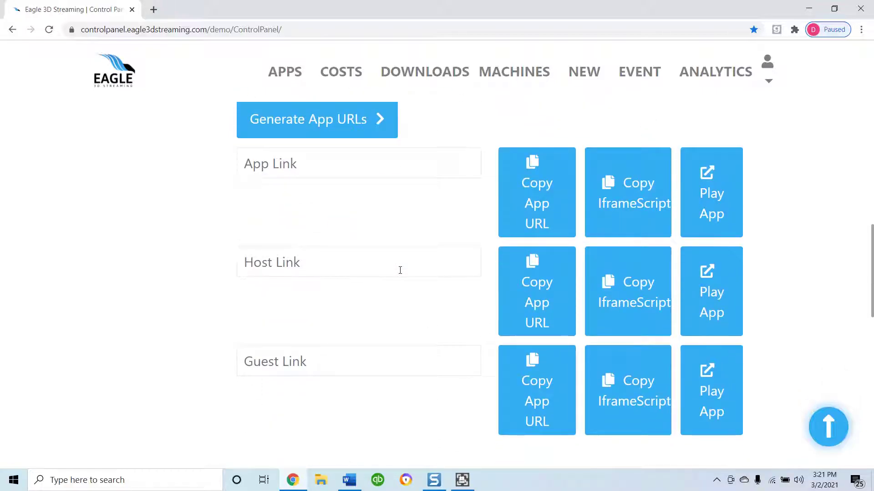
pyautogui.click(351, 112)
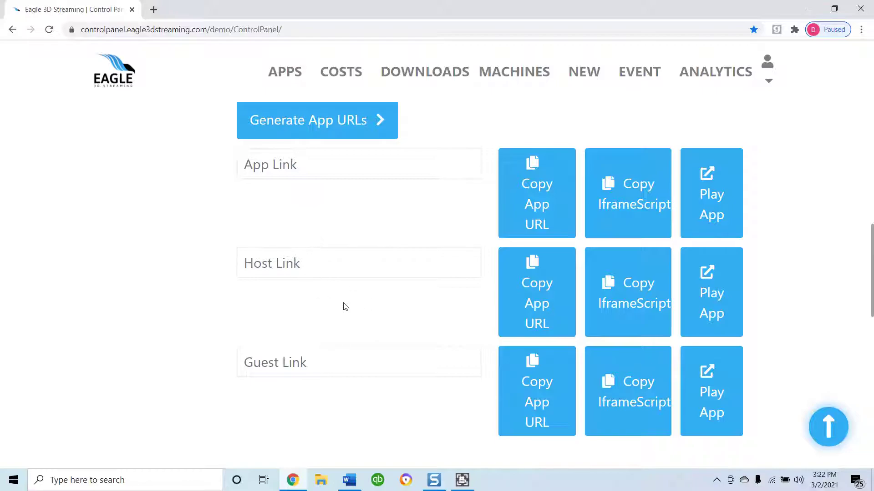
# Generate the App, Host and Guest link URLs, select the guest link, and check the stream's tab.
pyautogui.click(330, 127)
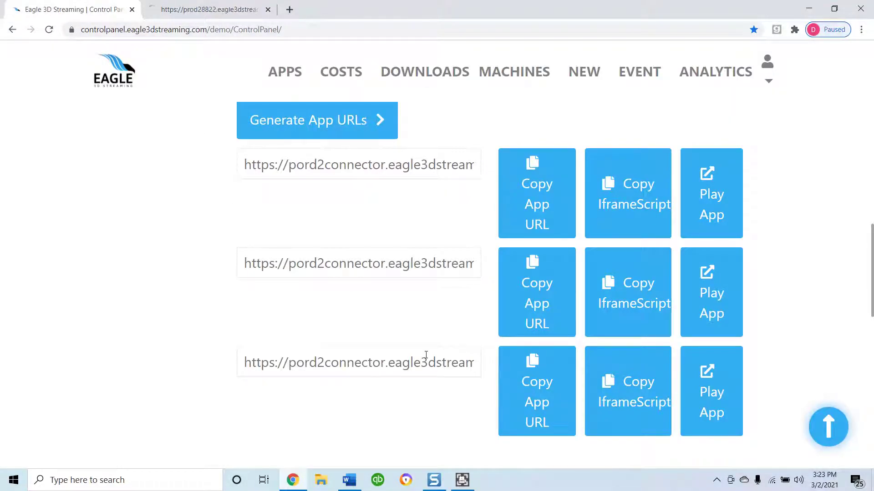
pyautogui.scroll(-1, 425, 359)
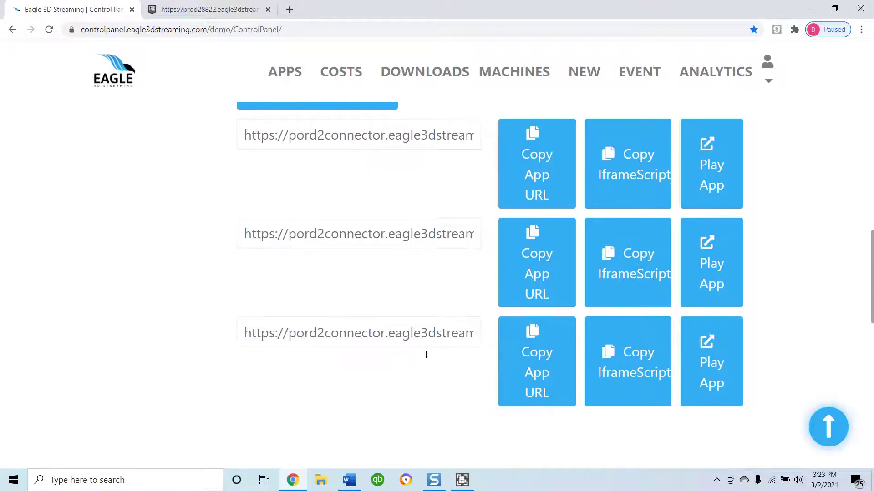
pyautogui.click(365, 333)
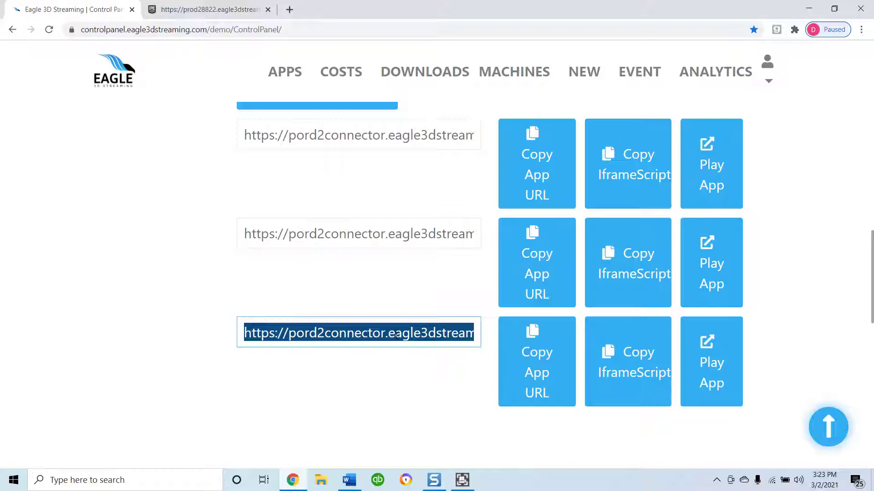
pyautogui.click(190, 8)
# Launch the guest link stream and start its 3D conference-room stream with the play logo.
pyautogui.click(705, 363)
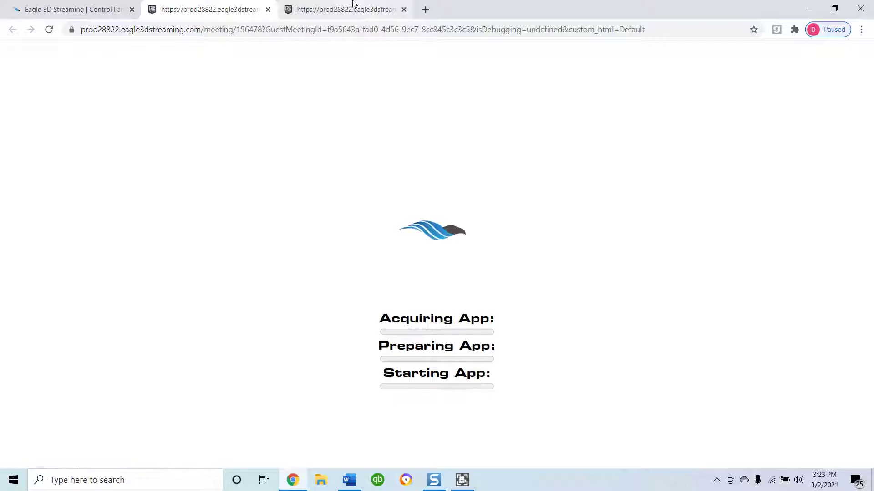
pyautogui.click(230, 6)
pyautogui.click(320, 5)
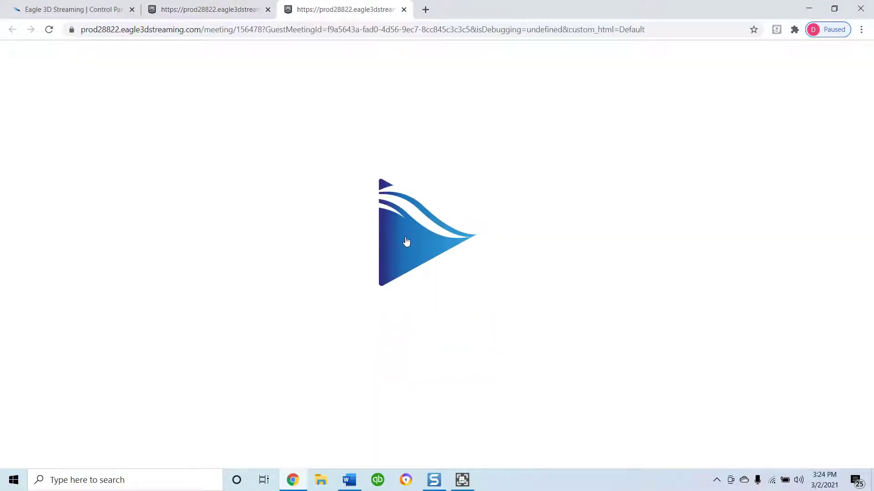
pyautogui.click(407, 241)
# Arrange the windows so the host stream with the GuestList fills the left half.
pyautogui.click(187, 9)
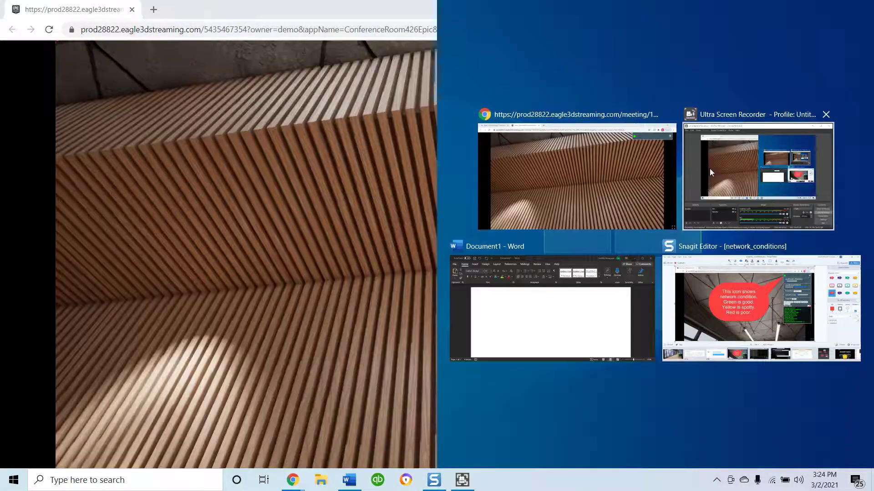
pyautogui.click(710, 171)
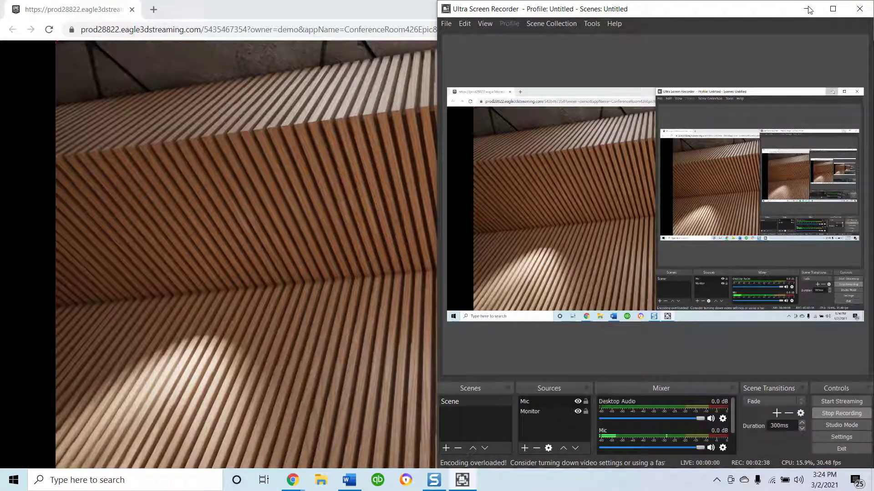
pyautogui.click(808, 9)
pyautogui.moveTo(246, 9); pyautogui.dragTo(0, 142)
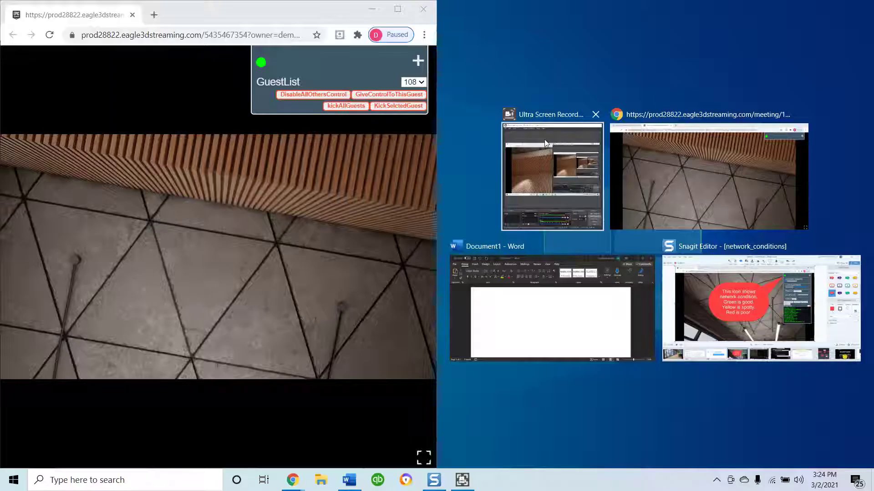
# Put the guest window on the right half and orbit the host view from floor to ceiling.
pyautogui.click(638, 158)
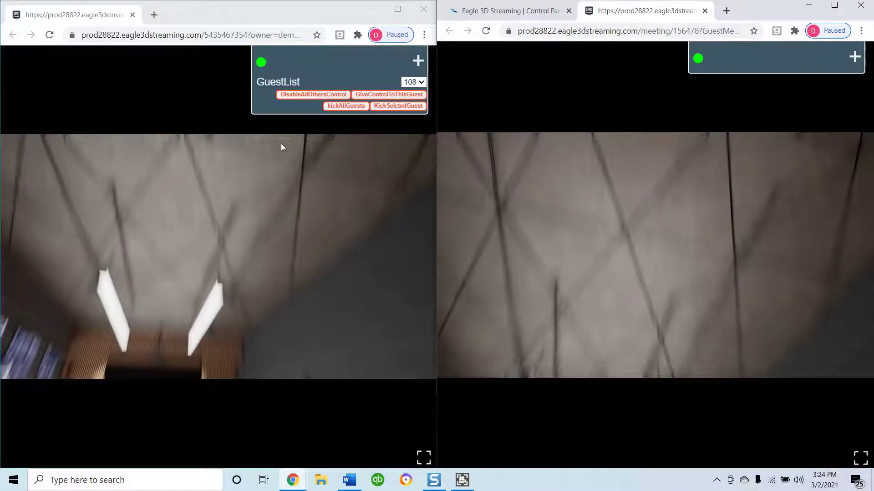
pyautogui.moveTo(280, 143)
pyautogui.mouseDown()
pyautogui.moveTo(298, 192)
pyautogui.moveTo(279, 166)
pyautogui.moveTo(240, 160)
pyautogui.moveTo(271, 157)
pyautogui.mouseUp()
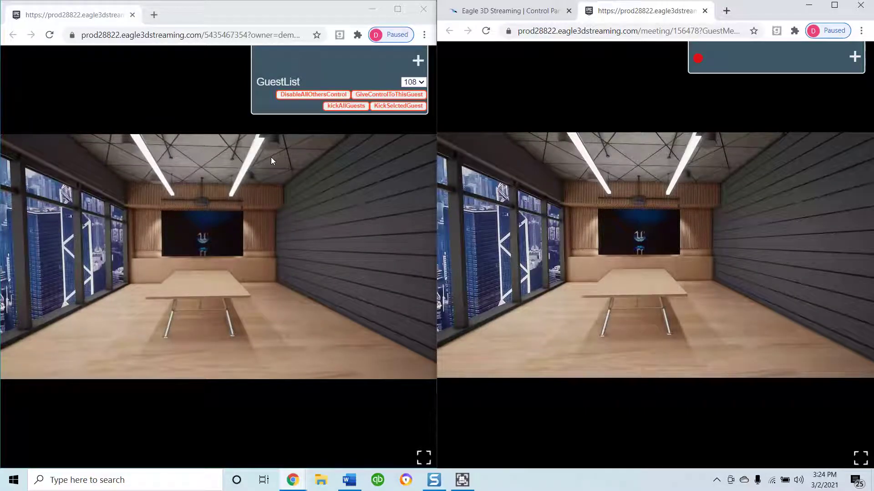
pyautogui.moveTo(272, 157)
pyautogui.mouseDown()
pyautogui.moveTo(261, 161)
pyautogui.moveTo(269, 160)
pyautogui.mouseUp()
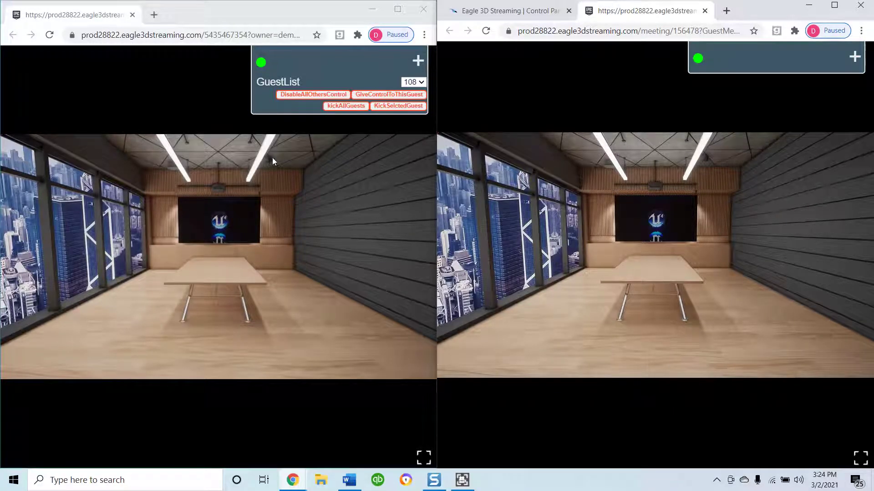
pyautogui.moveTo(272, 159); pyautogui.dragTo(398, 89)
# Give scene control to guest 108 via GuestList, then tilt the view to the grey door wall.
pyautogui.click(410, 84)
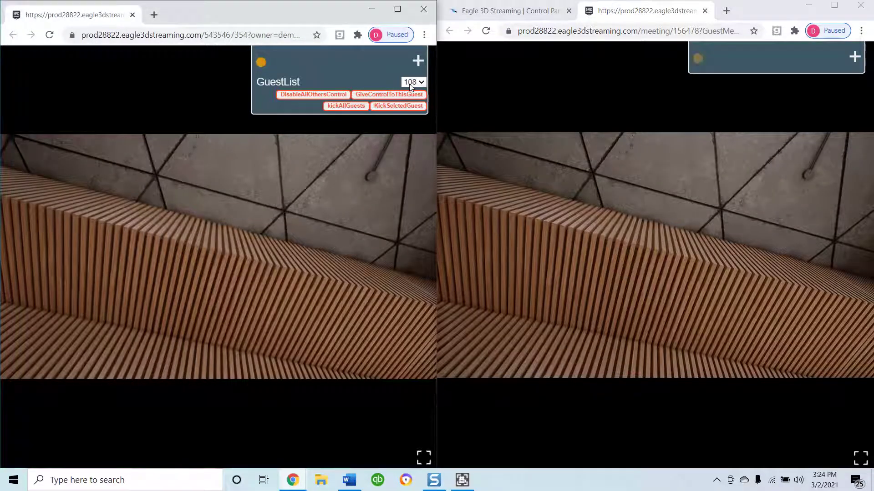
pyautogui.click(410, 94)
pyautogui.click(389, 94)
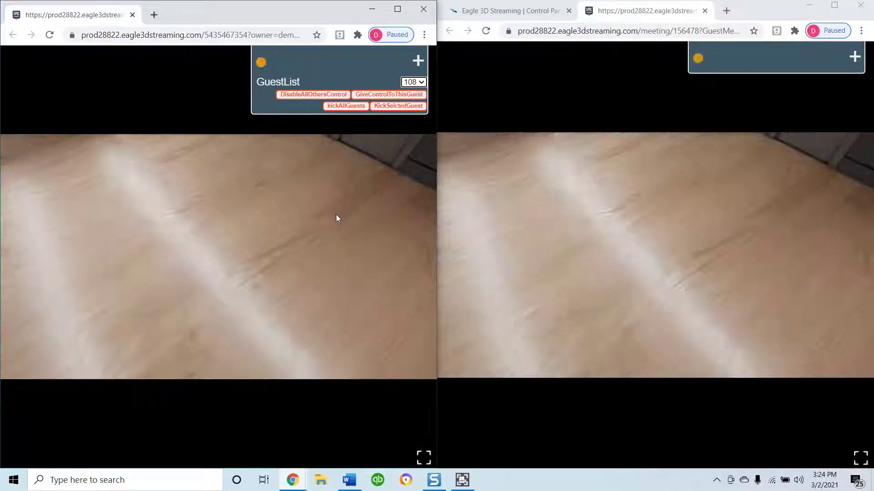
pyautogui.moveTo(336, 215); pyautogui.dragTo(344, 181)
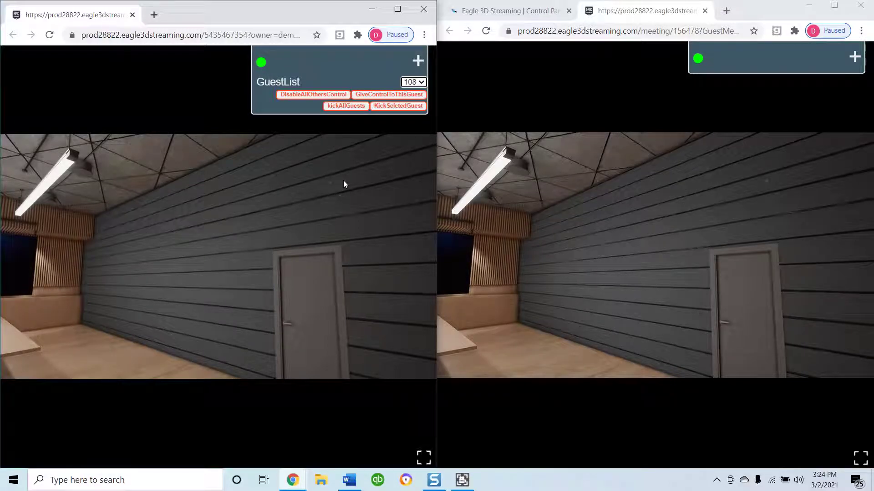
# Tilt the host camera up to the angled ceiling beside the windows.
pyautogui.moveTo(344, 183); pyautogui.dragTo(363, 106)
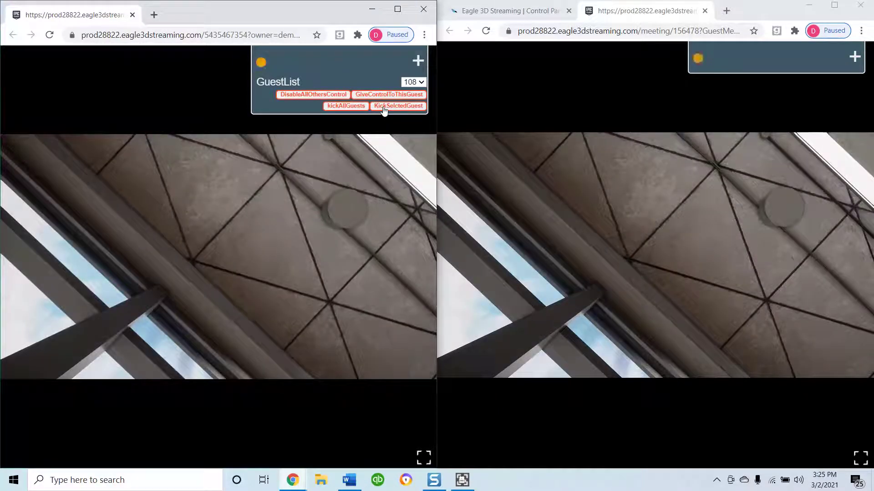
# Kick the selected guest 108 from the meeting with KickSelctedGuest.
pyautogui.click(383, 109)
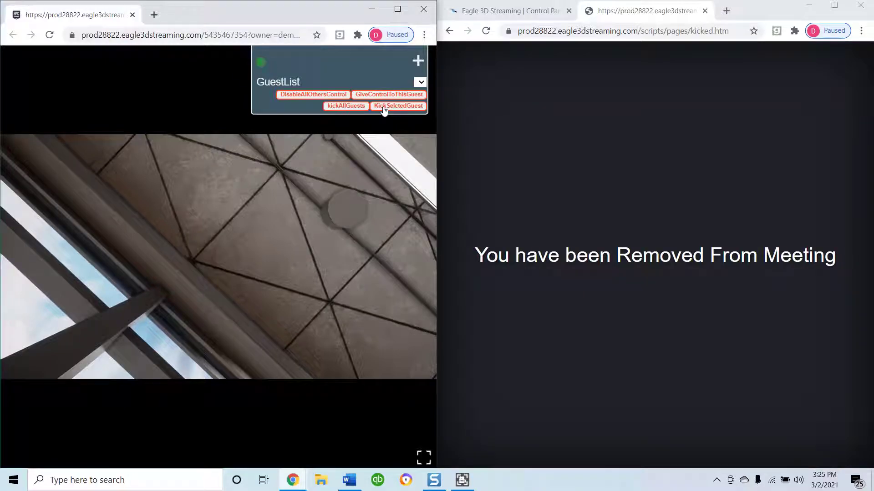